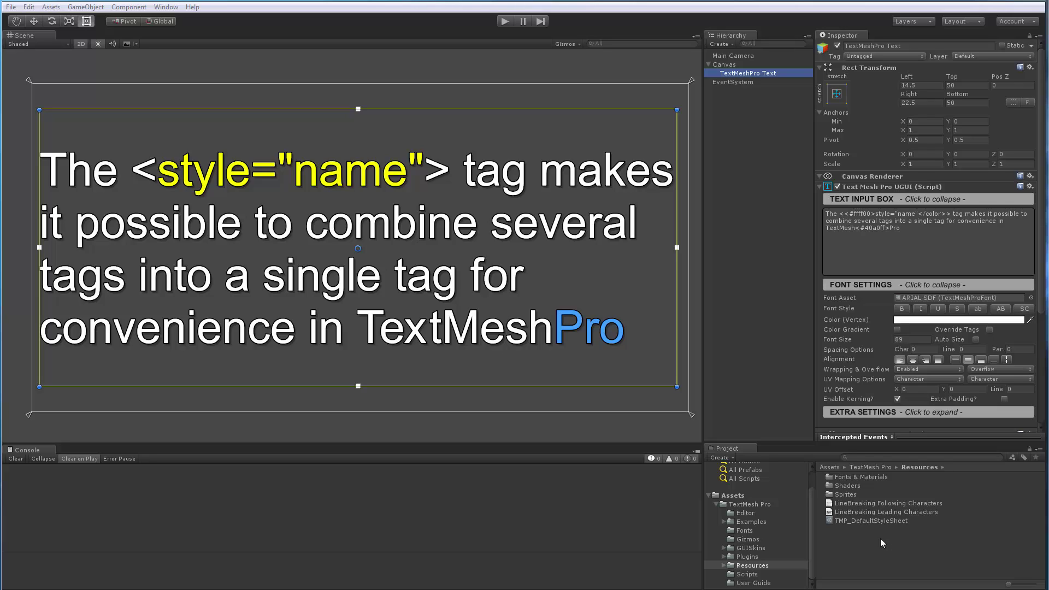
Show TMP_DefaultStyleSheet from the Resources folder to inspect its H1, Quote, Link and Title styles
click(865, 519)
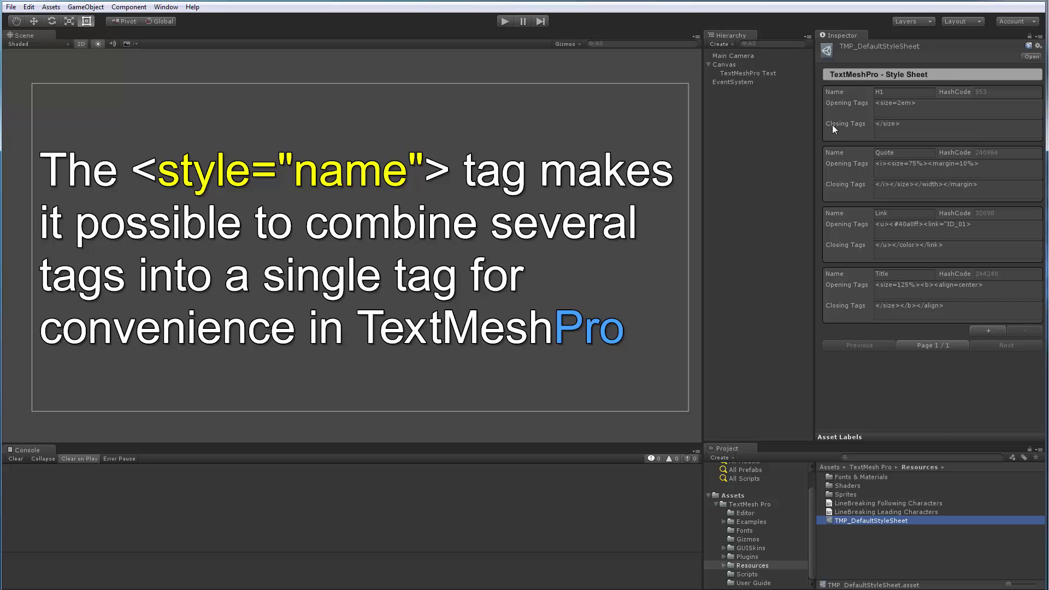
click(847, 118)
click(851, 172)
click(855, 254)
click(855, 273)
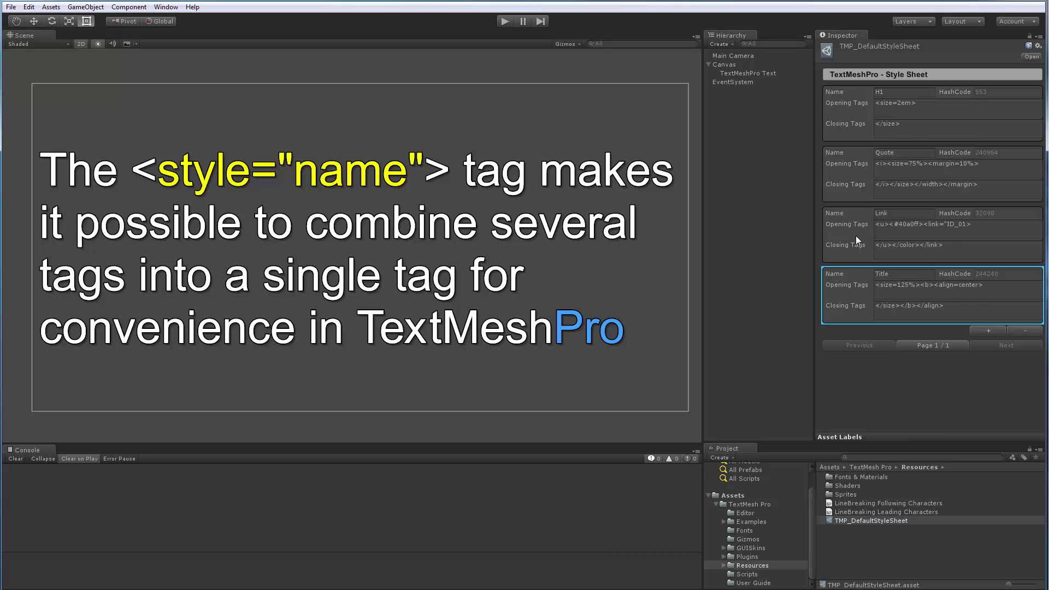
click(855, 236)
click(853, 166)
click(851, 121)
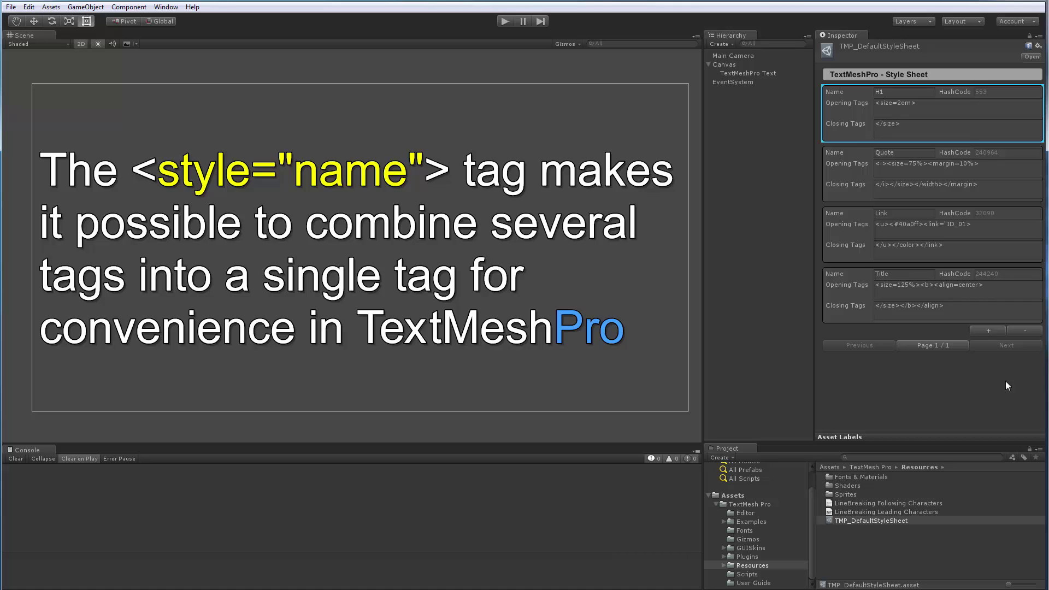
click(885, 389)
click(988, 331)
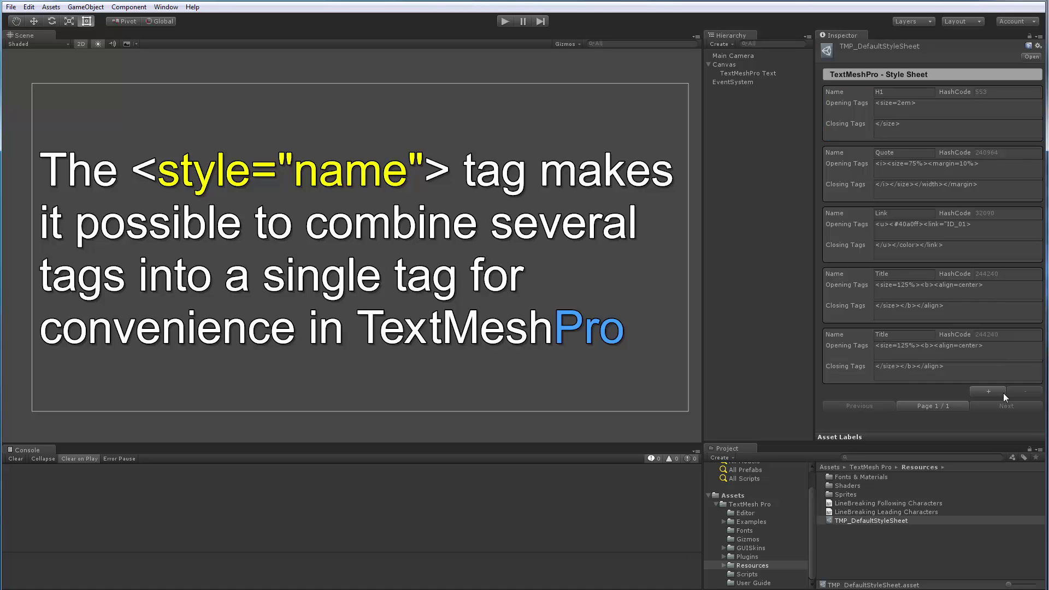
click(846, 356)
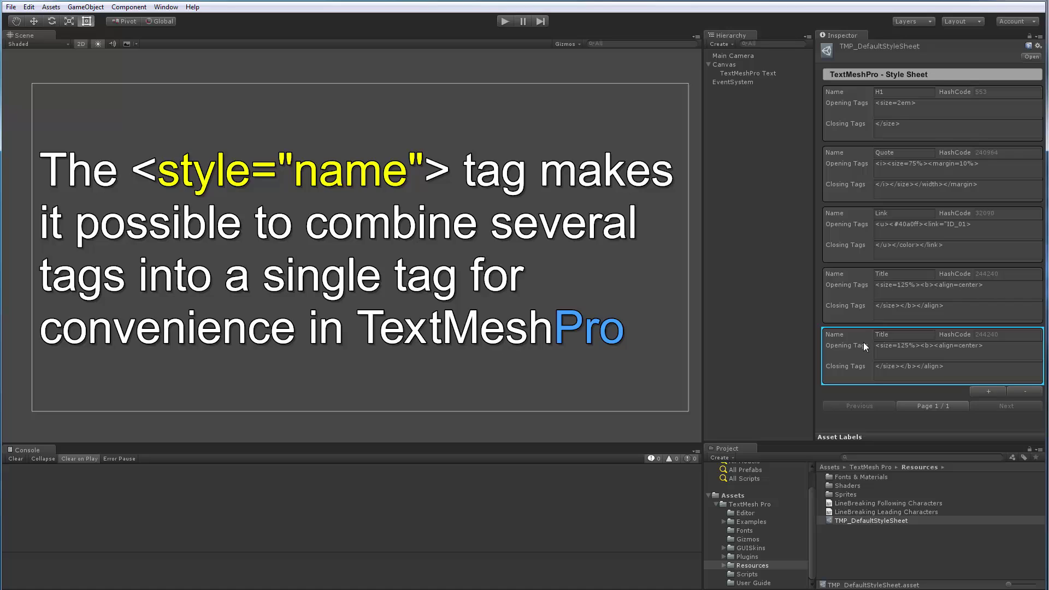
click(1024, 391)
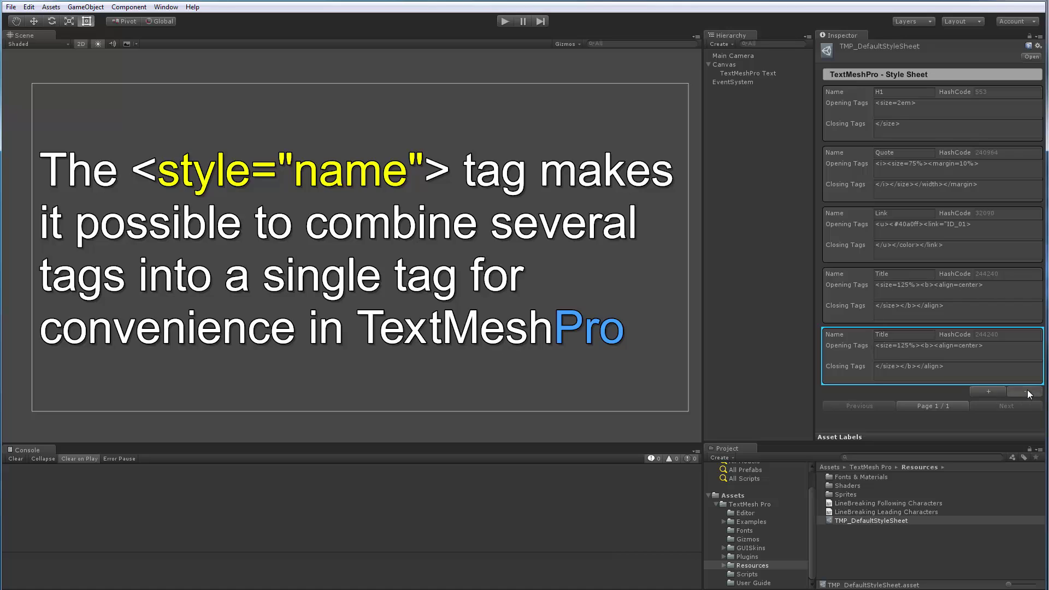
click(834, 303)
click(898, 387)
click(979, 331)
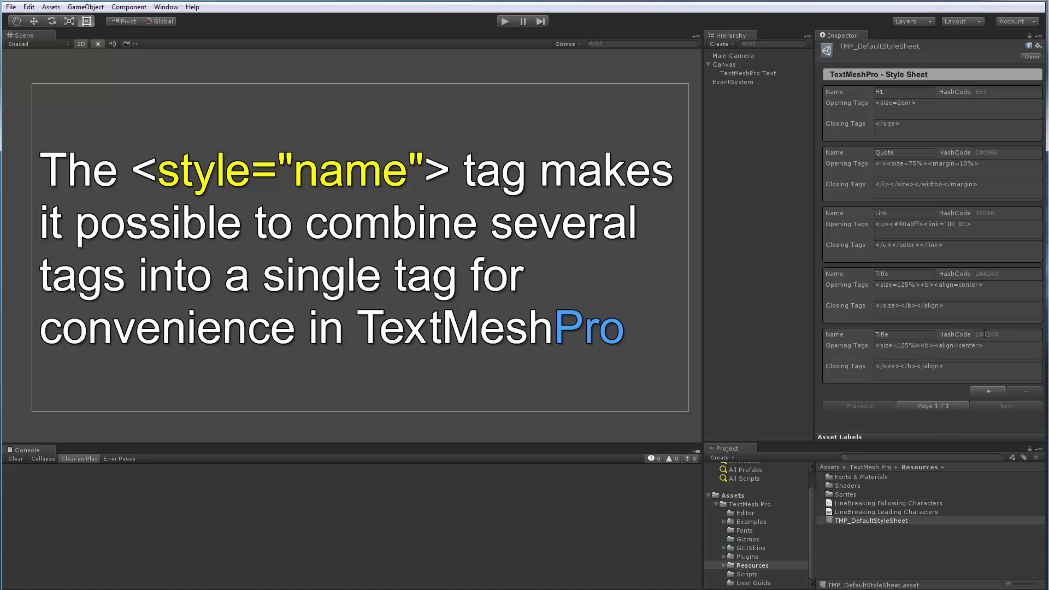
click(992, 391)
click(1007, 406)
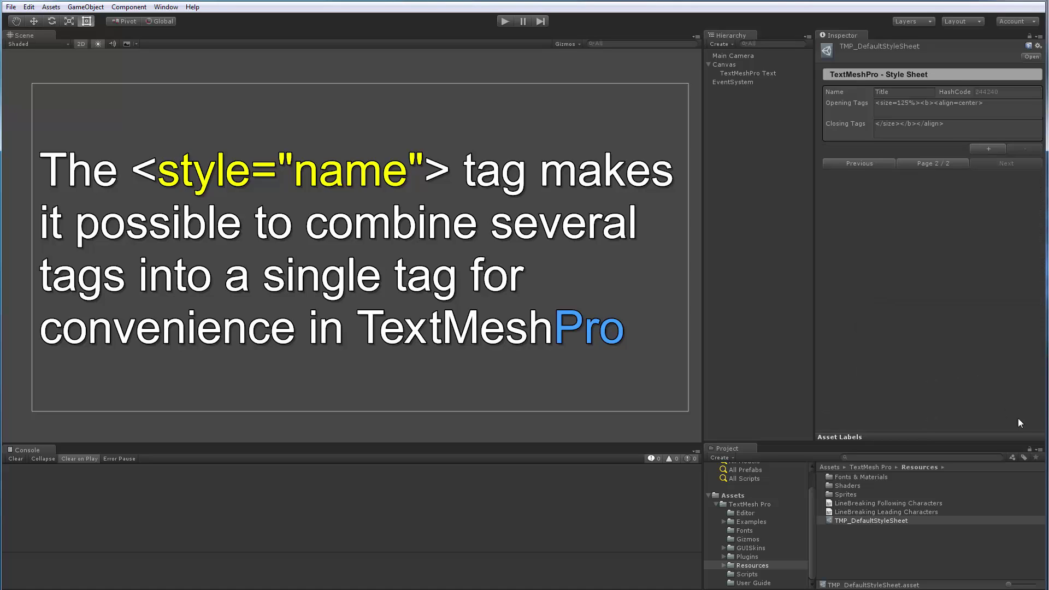
click(844, 117)
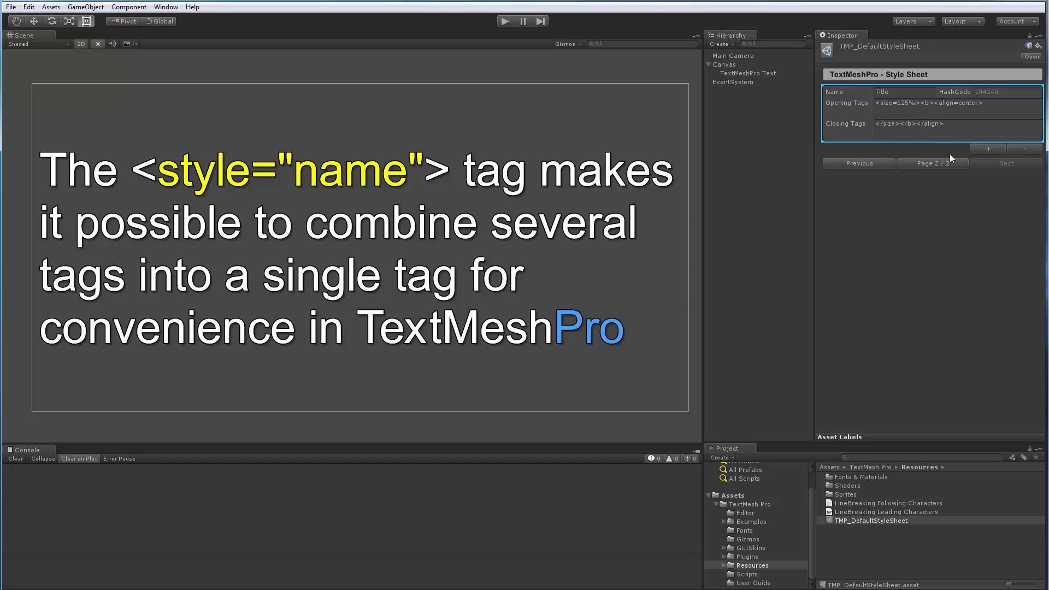
click(1025, 149)
click(848, 103)
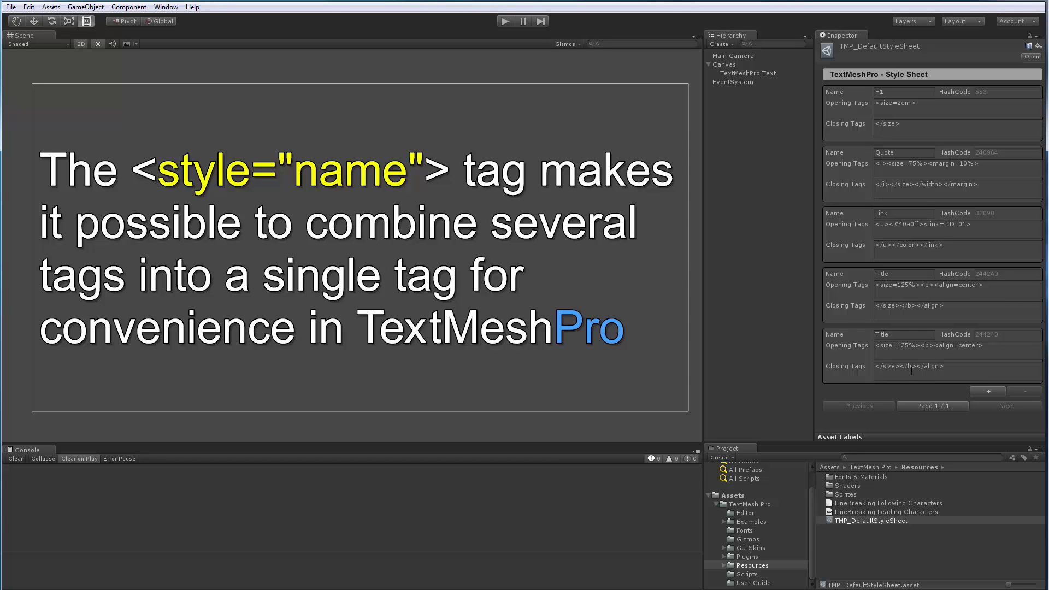
click(844, 358)
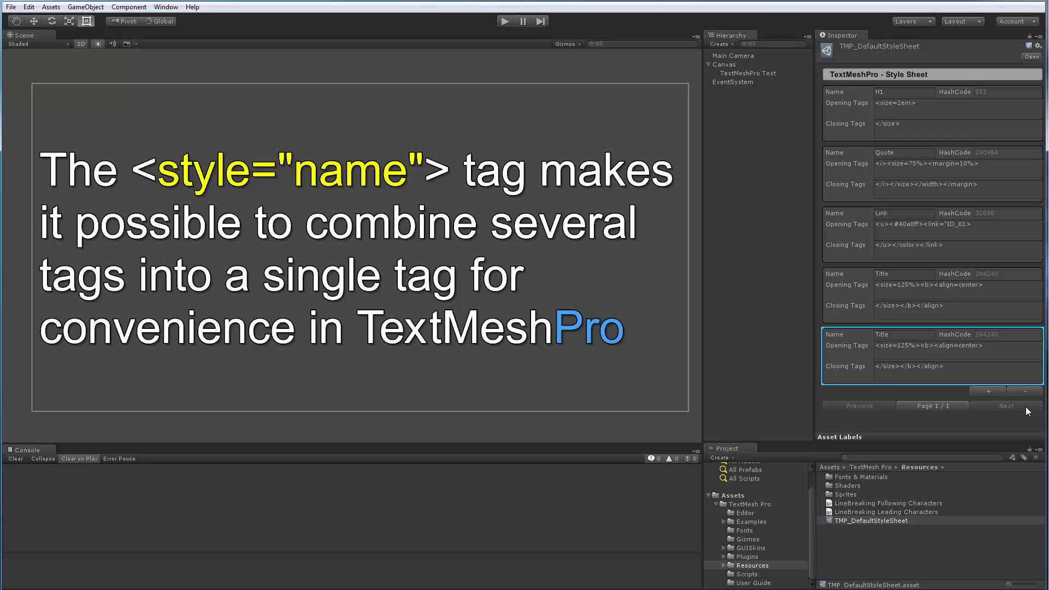
click(1019, 391)
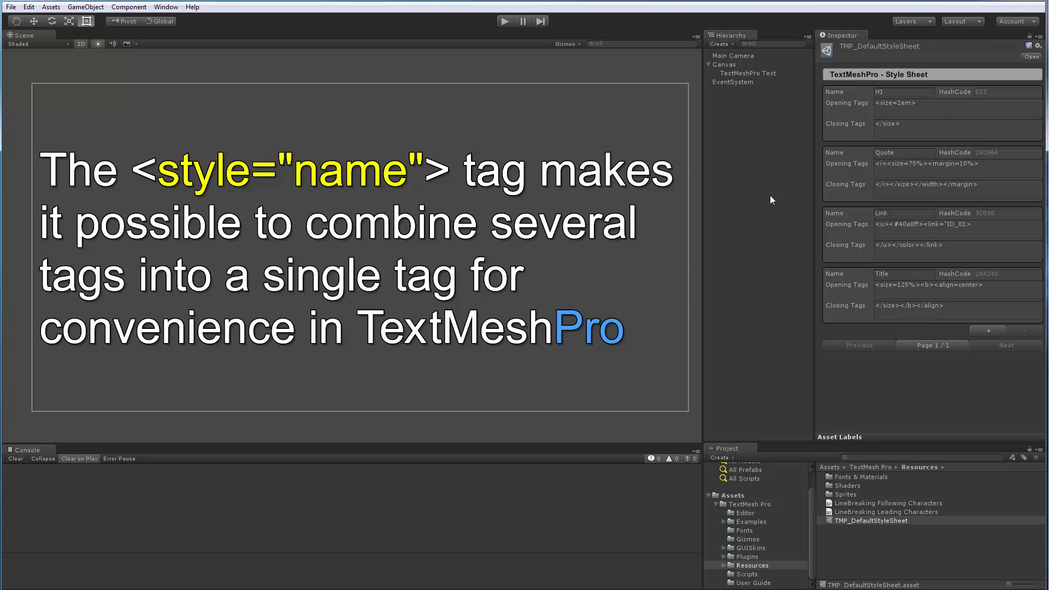
Replace the text with 'This is an example of a few lines of text.' under a 'Title' line tagged size=125%, bold and center-aligned
click(732, 73)
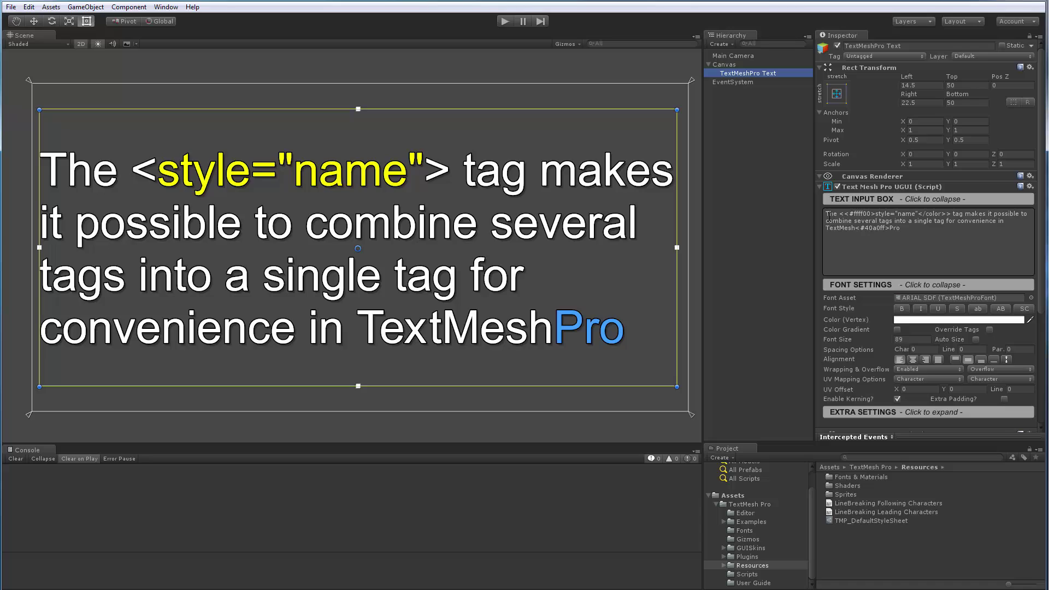
click(958, 245)
key(Delete)
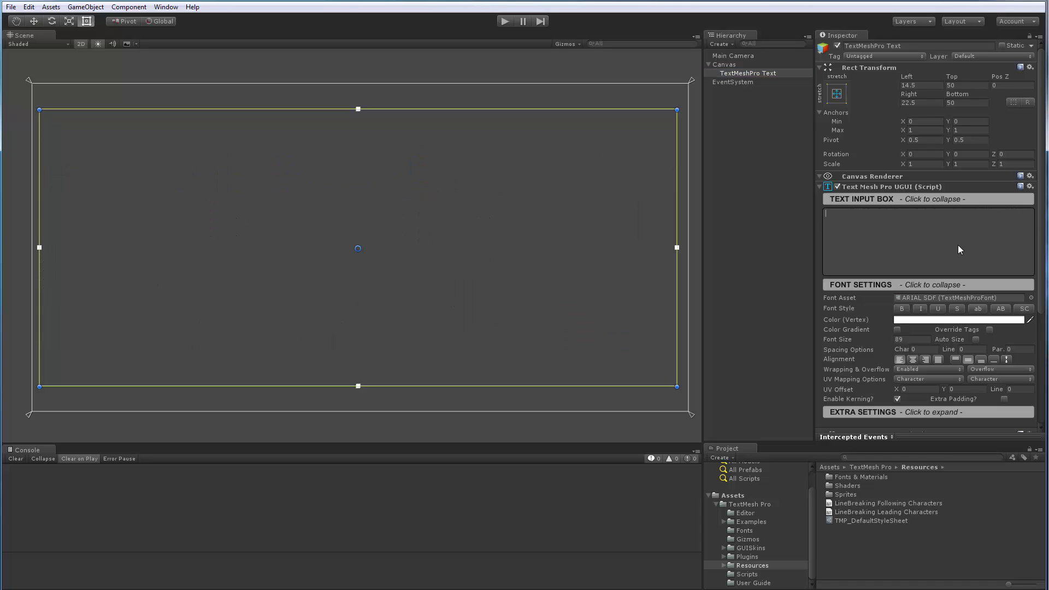
text(This is an )
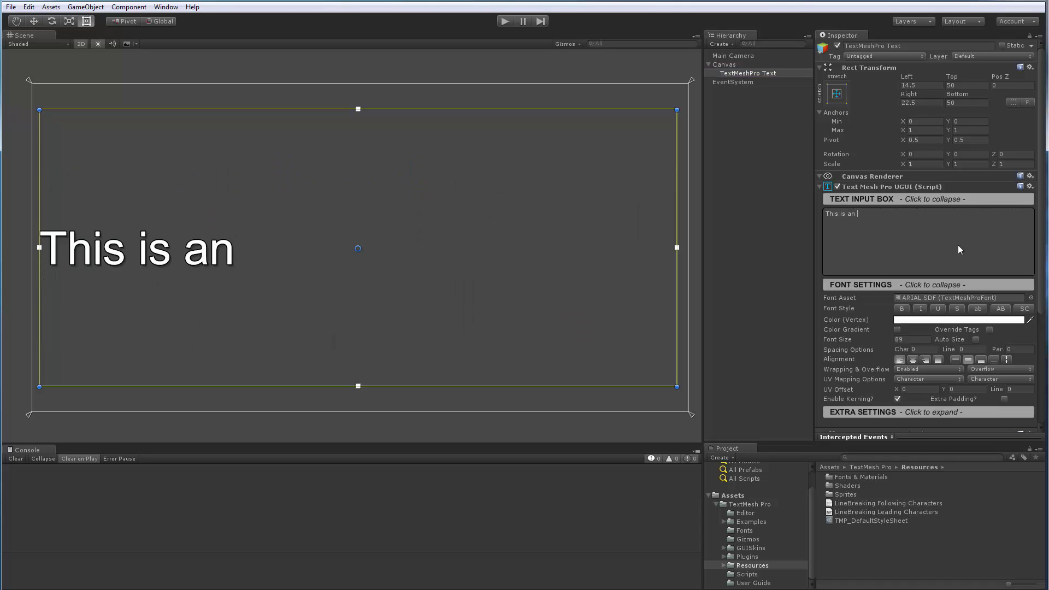
text(example of a fe)
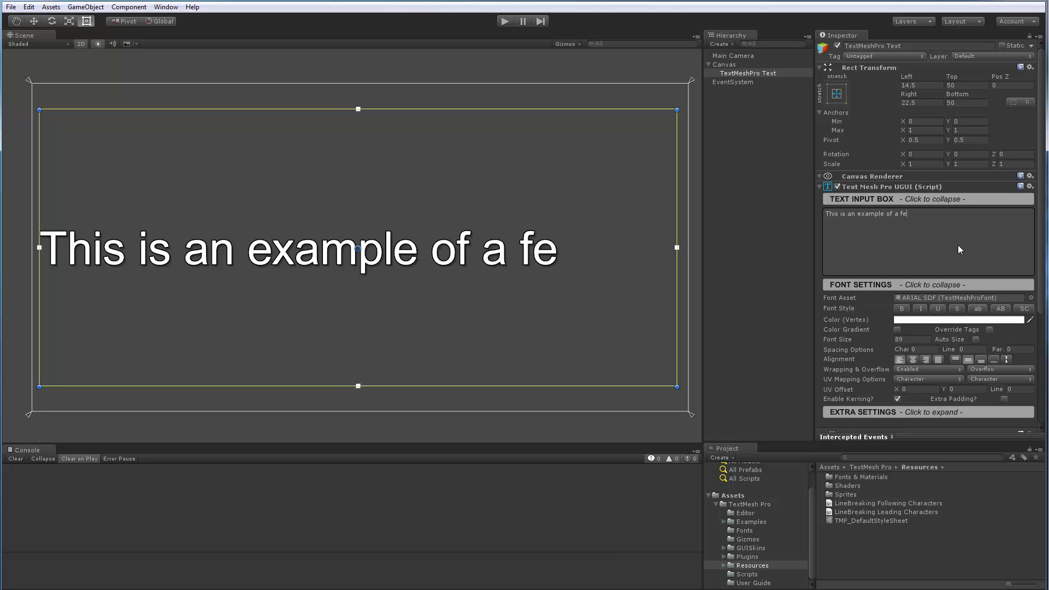
text(w lines of text.)
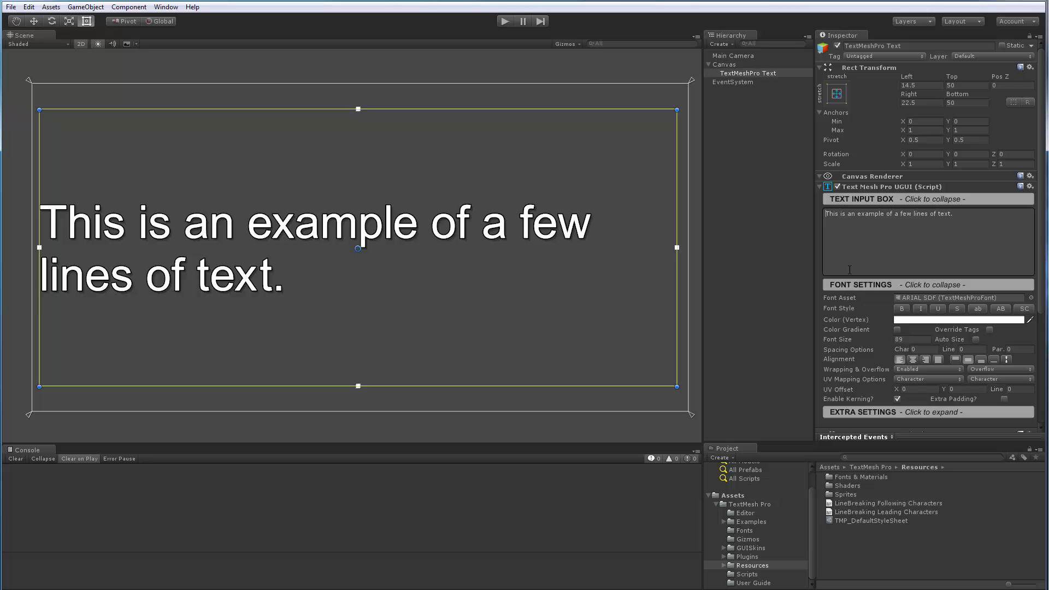
key(Return)
text(Title)
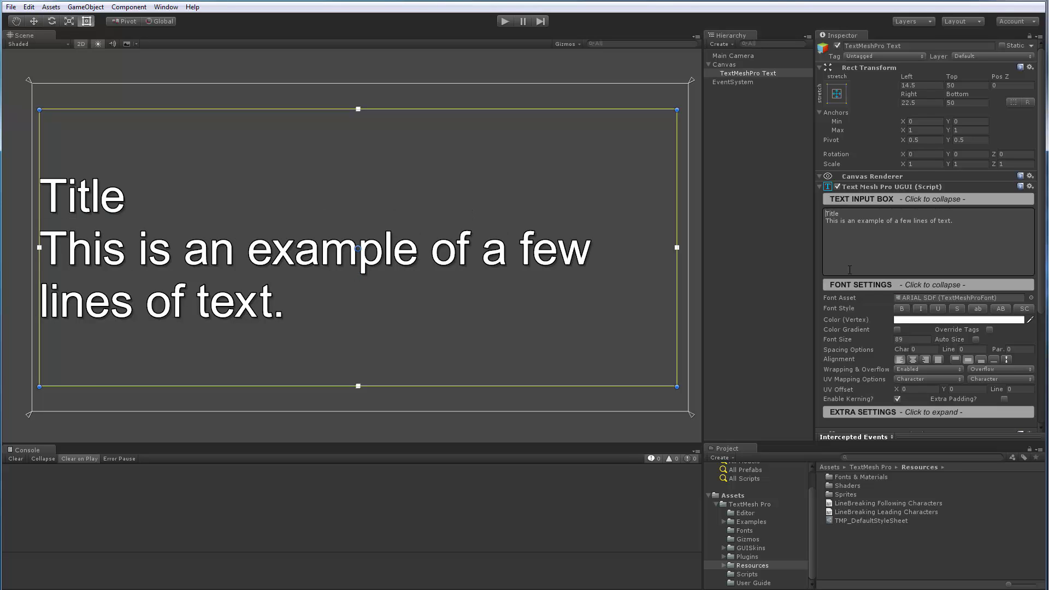
text(<size=)
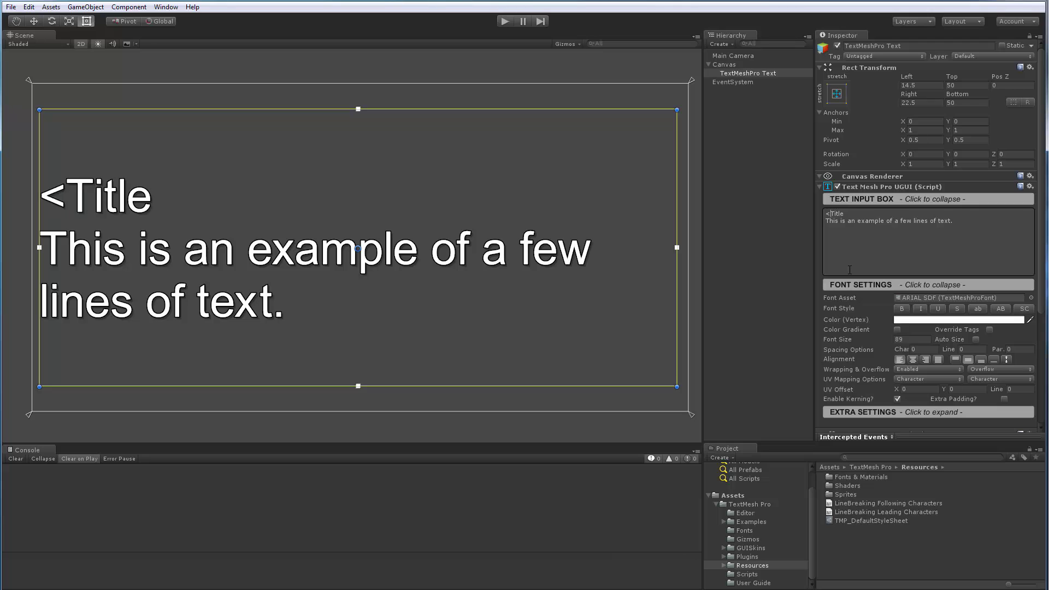
text(125%>)
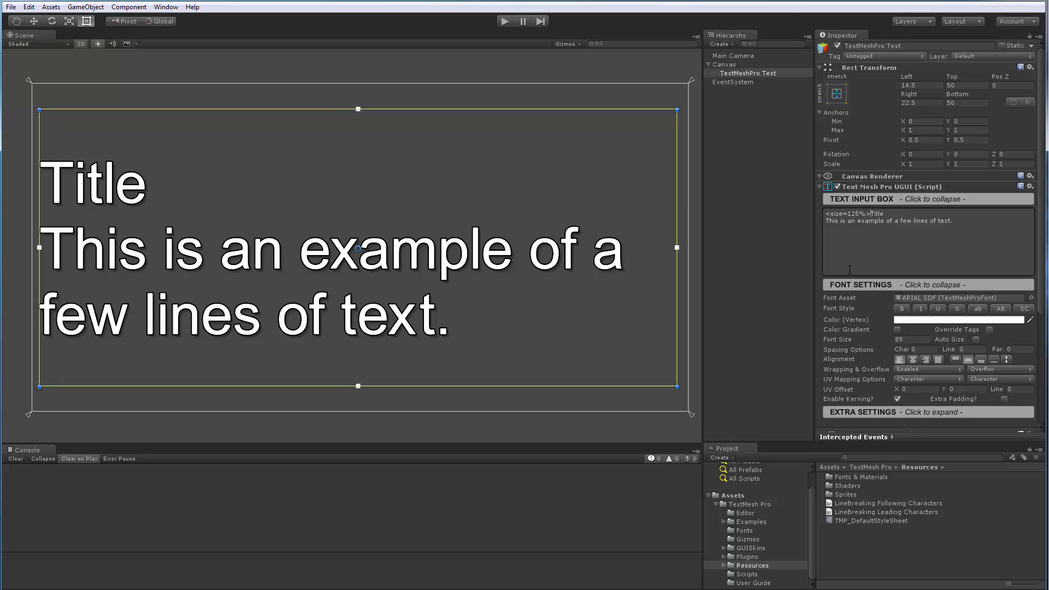
text(<b>)
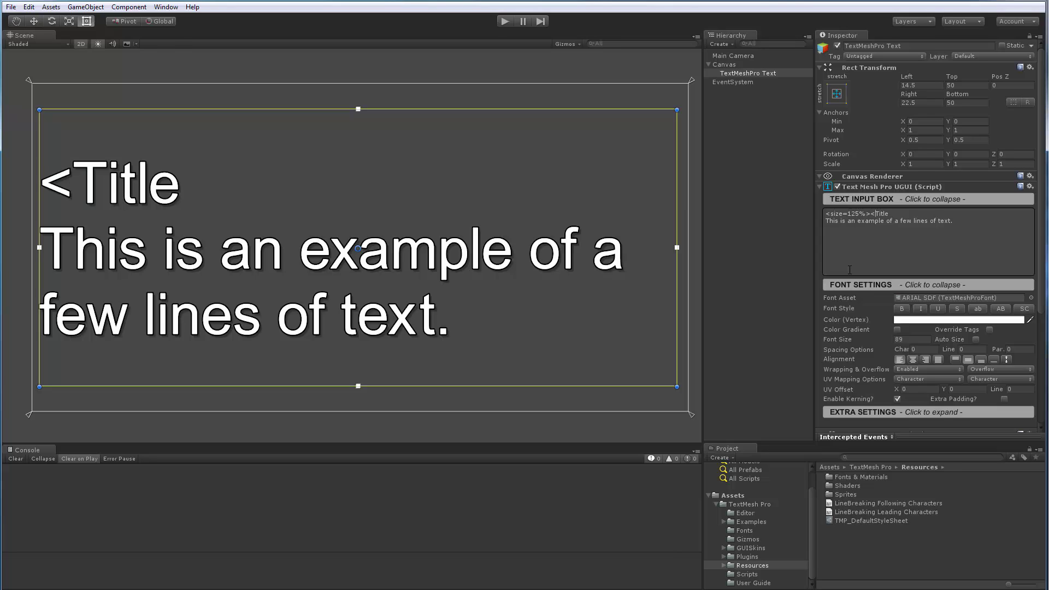
text(<)
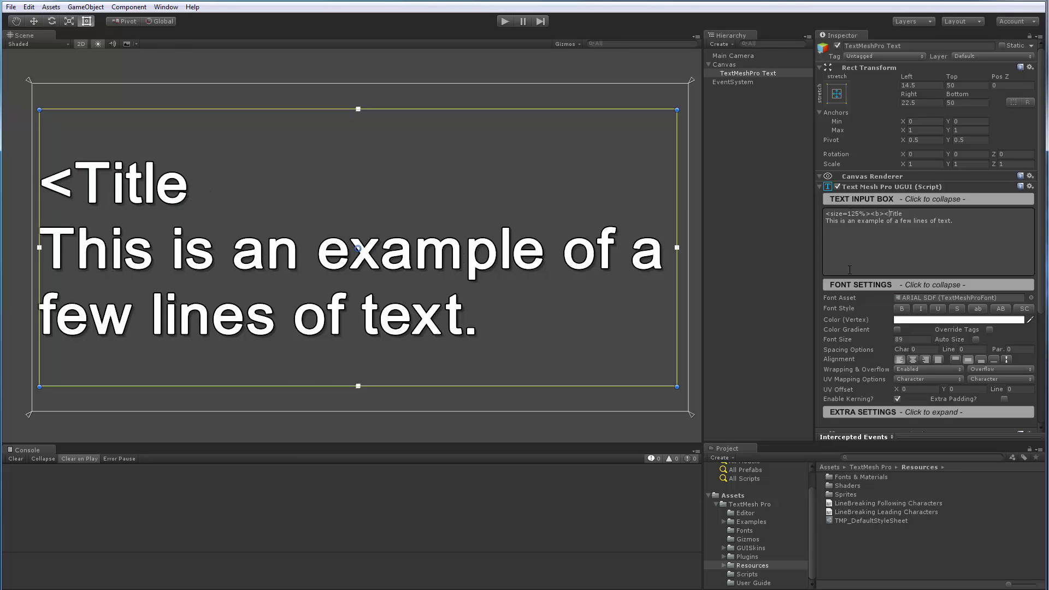
text(align=cent)
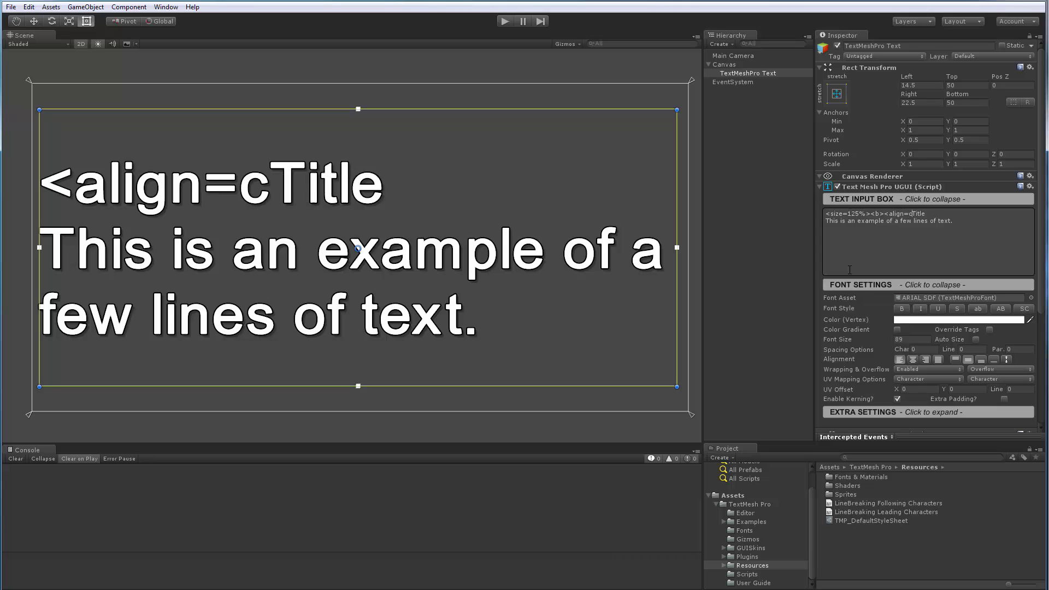
text(er>)
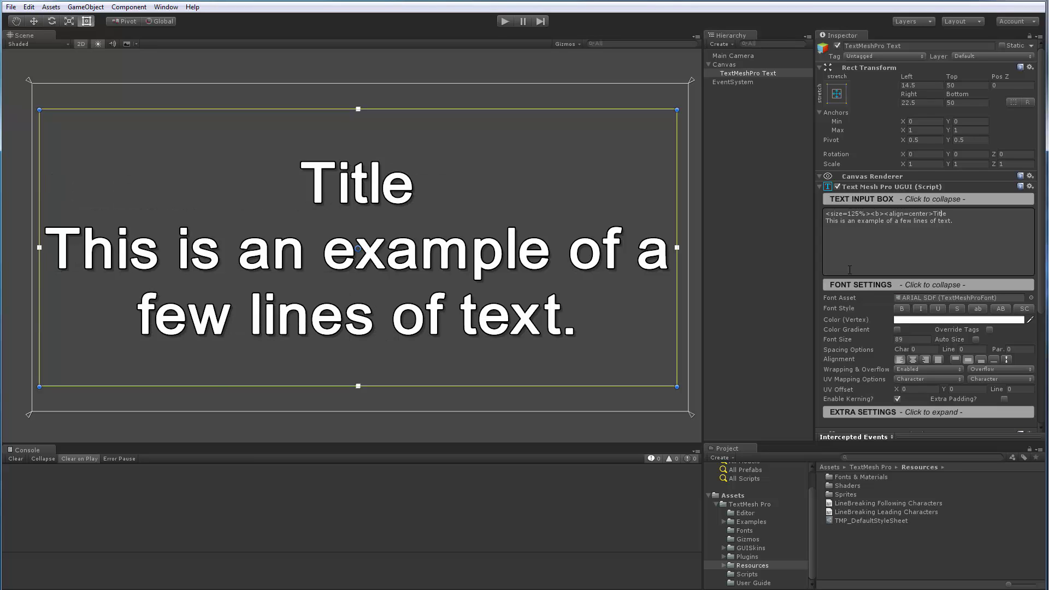
text(<)
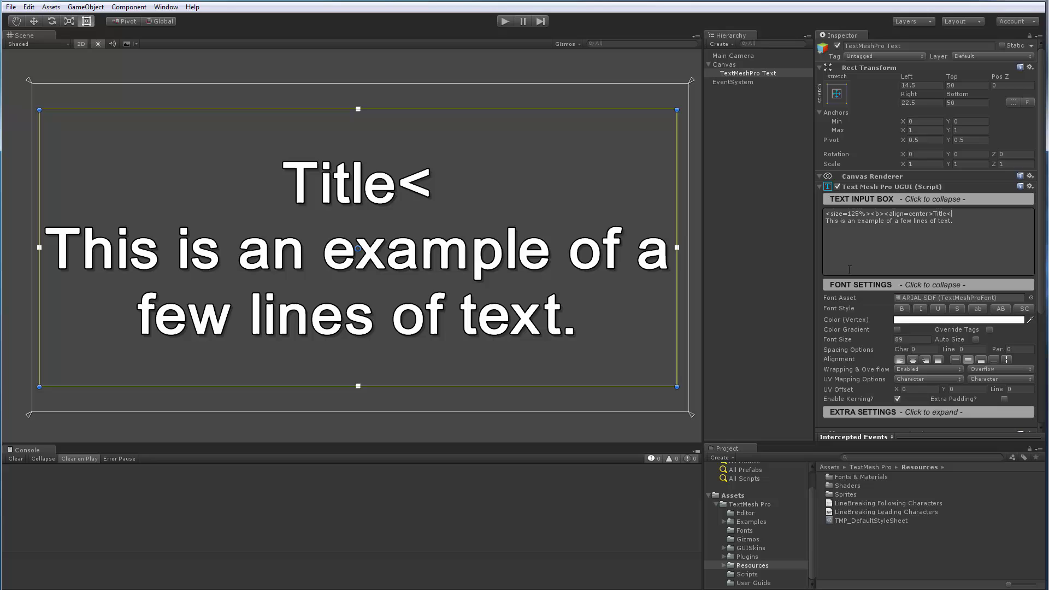
text(/size>)
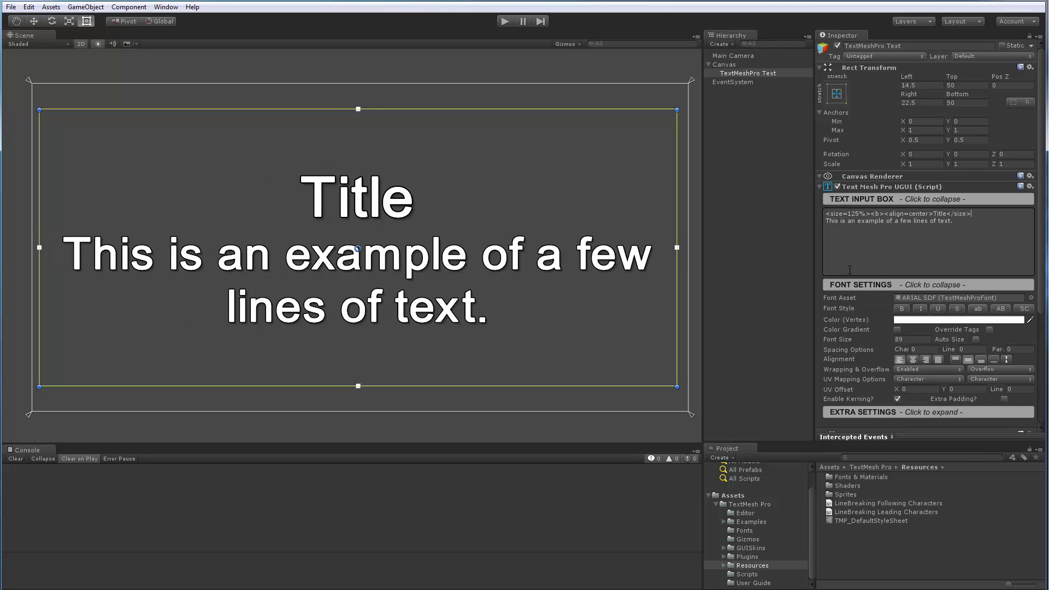
text(</b><)
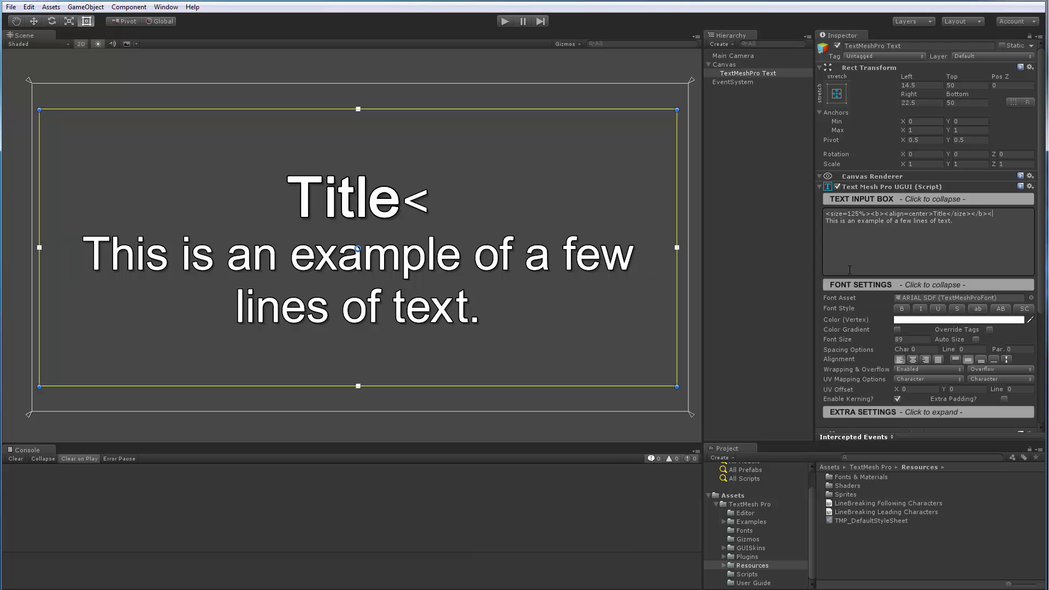
text(/align)
text(>)
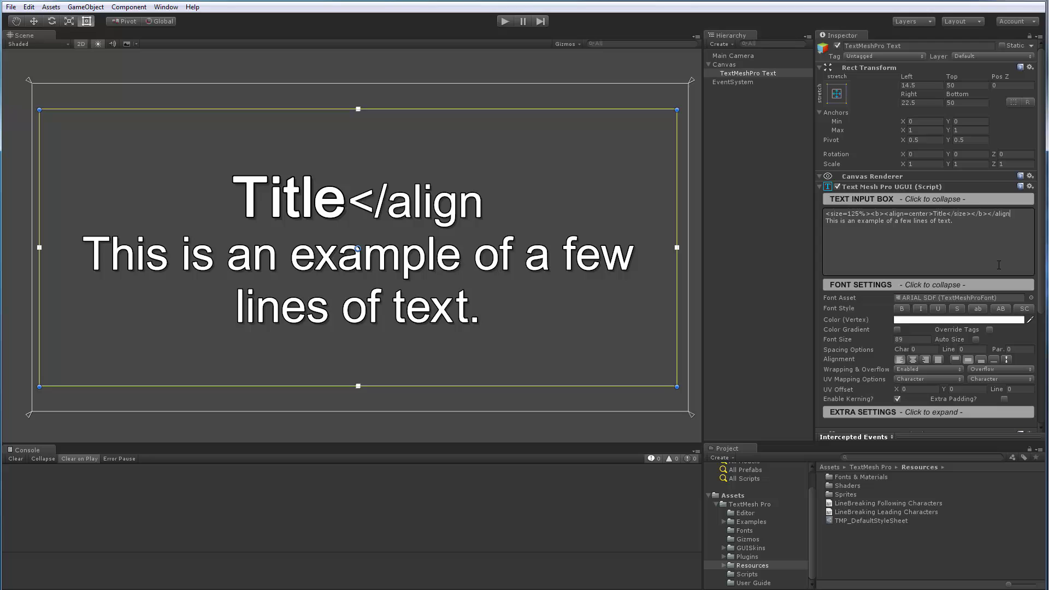
Strip the inline size, bold and align tags and write the title as <style=Title>Title</style>
key(BackSpace)
key(BackSpace)
key(BackSpace)
key(BackSpace)
key(BackSpace)
key(BackSpace)
key(BackSpace)
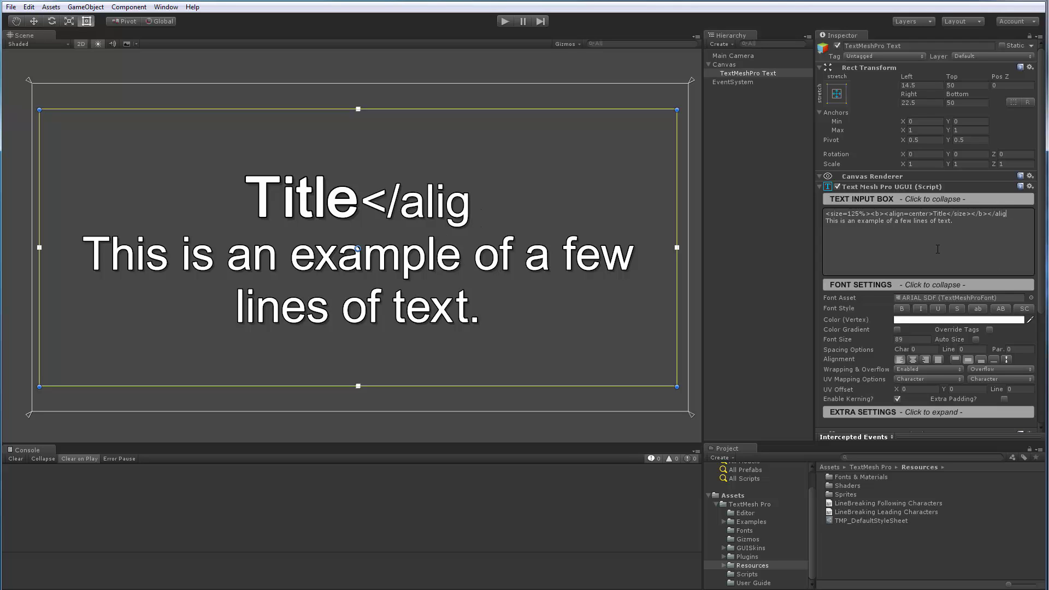
key(BackSpace)
key(BackSpace)
key(BackSpace)
key(BackSpace)
key(BackSpace)
key(BackSpace)
key(BackSpace)
key(BackSpace)
key(BackSpace)
key(BackSpace)
key(BackSpace)
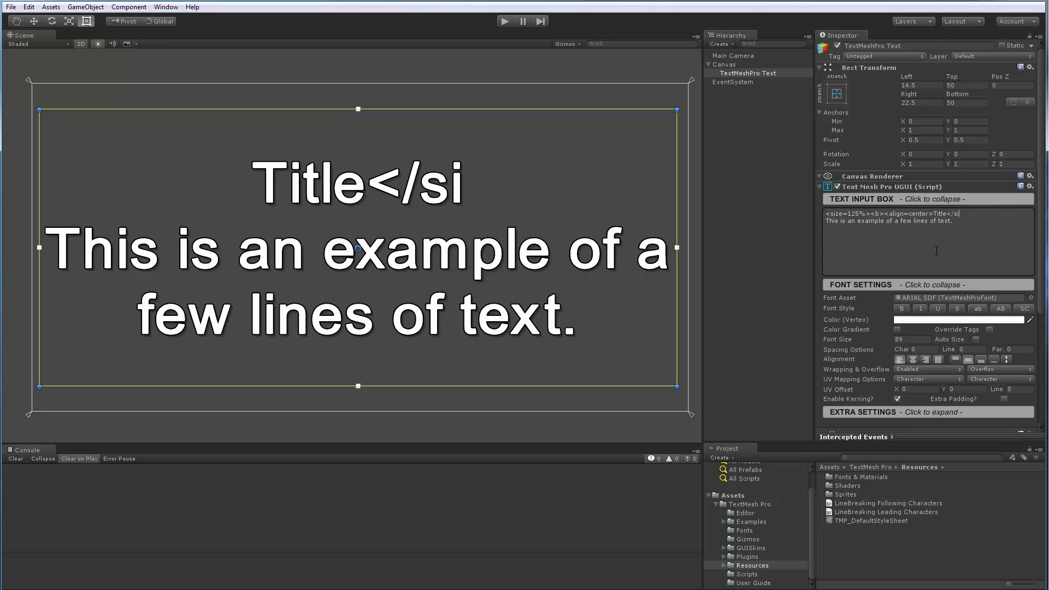
click(825, 213)
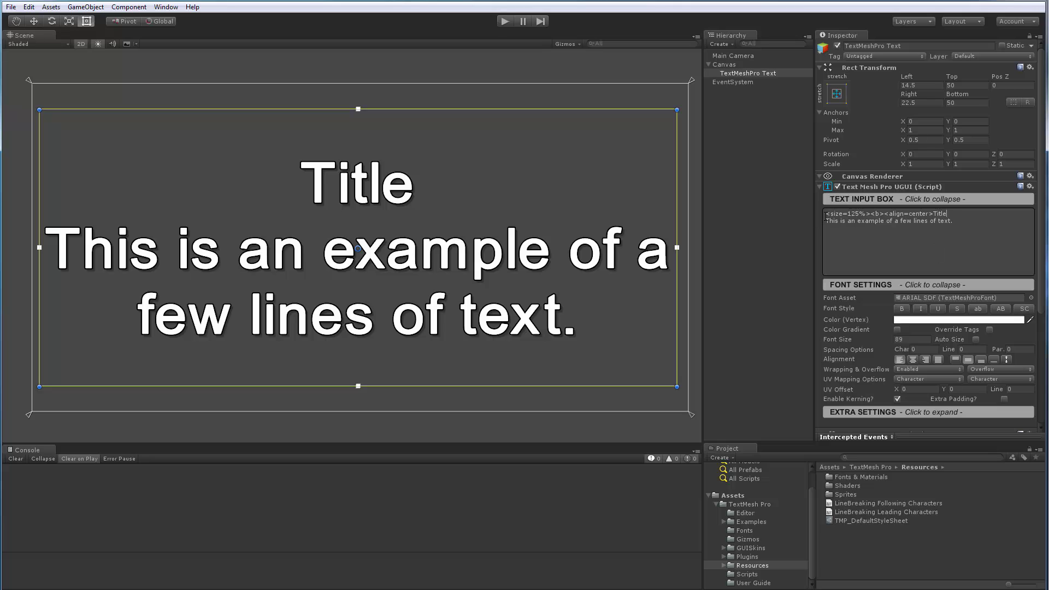
key(Delete)
key(Delete)
key(Delete)
key(Delete)
key(Delete)
key(Delete)
key(Delete)
key(Delete)
key(Delete)
key(Delete)
key(Delete)
key(Delete)
key(Delete)
key(Delete)
key(Delete)
key(Delete)
key(Delete)
key(Delete)
key(Delete)
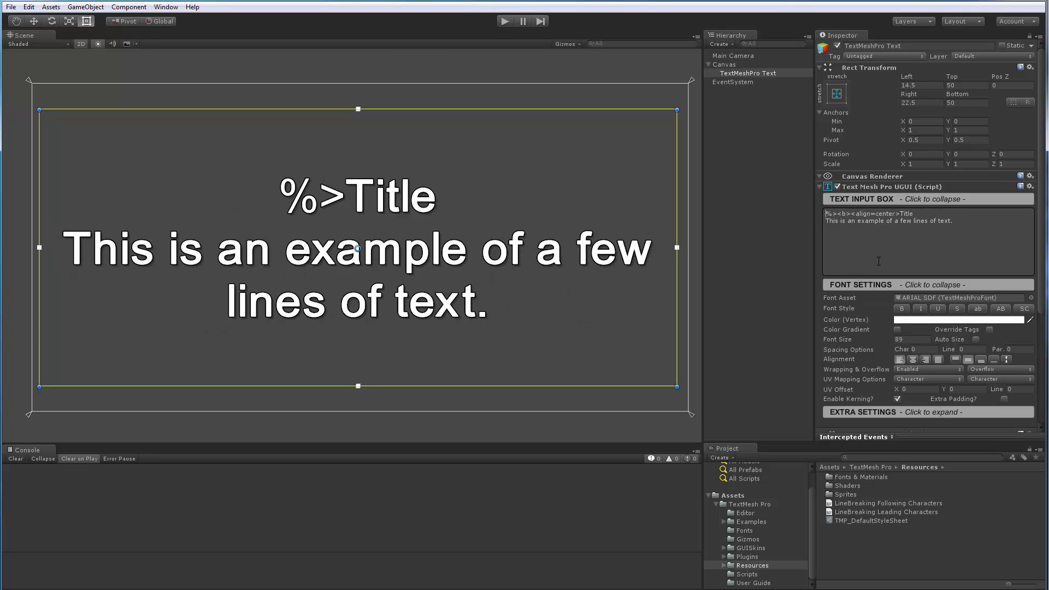
key(Delete)
key(Delete)
key(Delete)
key(Delete)
key(Delete)
key(Delete)
key(Delete)
key(Delete)
key(Delete)
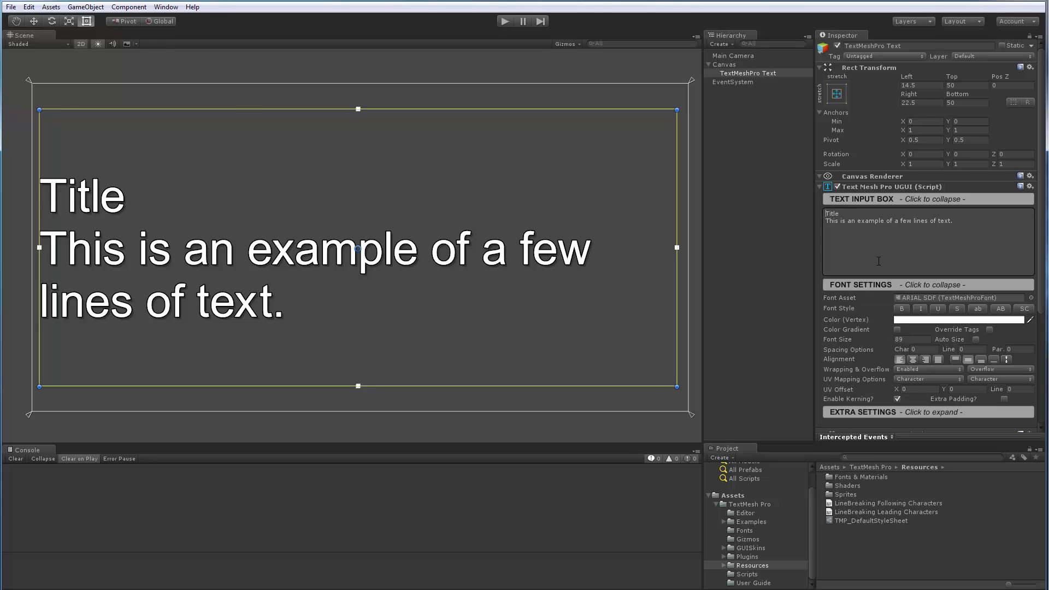
text(<styl)
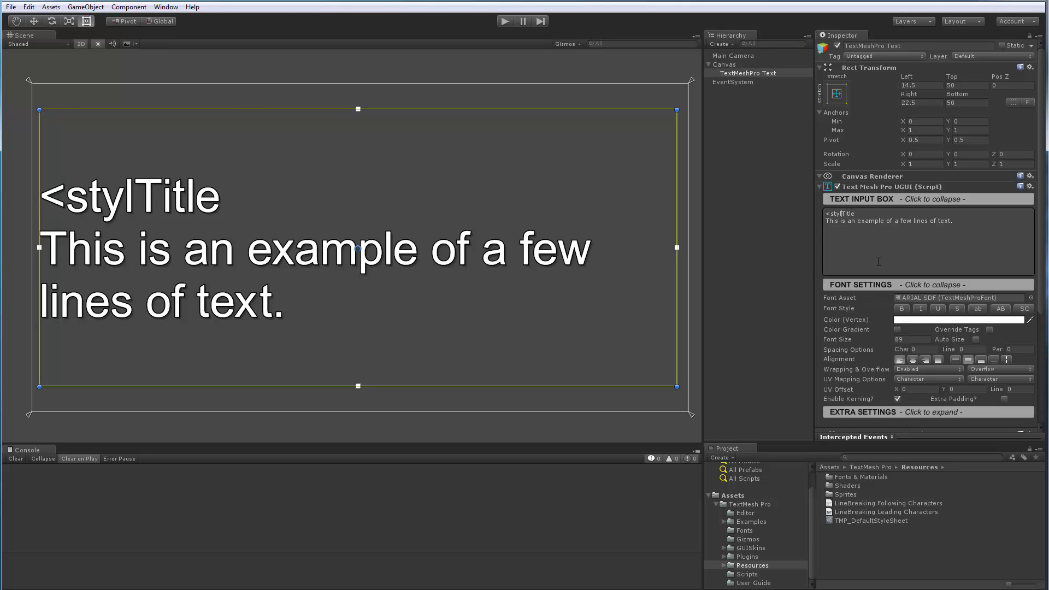
text(e=)
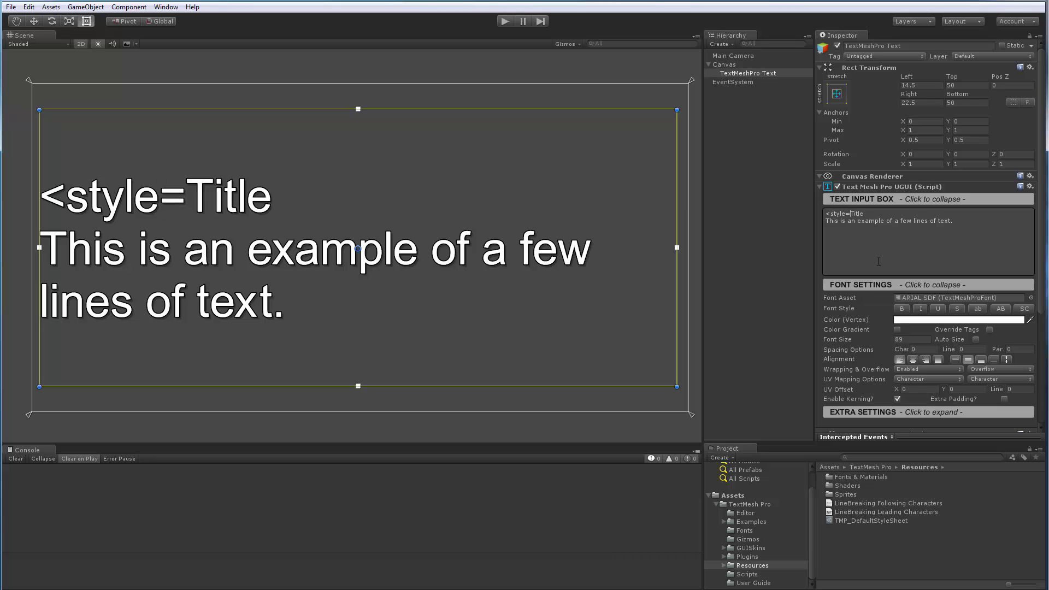
text(Title)
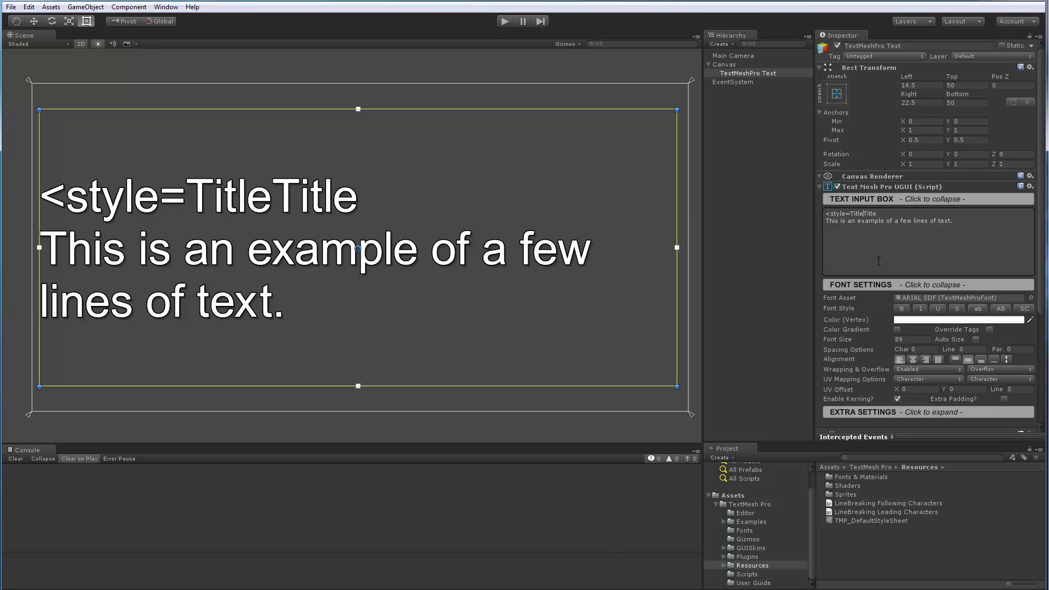
key(BackSpace)
key(BackSpace)
key(BackSpace)
key(BackSpace)
key(BackSpace)
text(>Title)
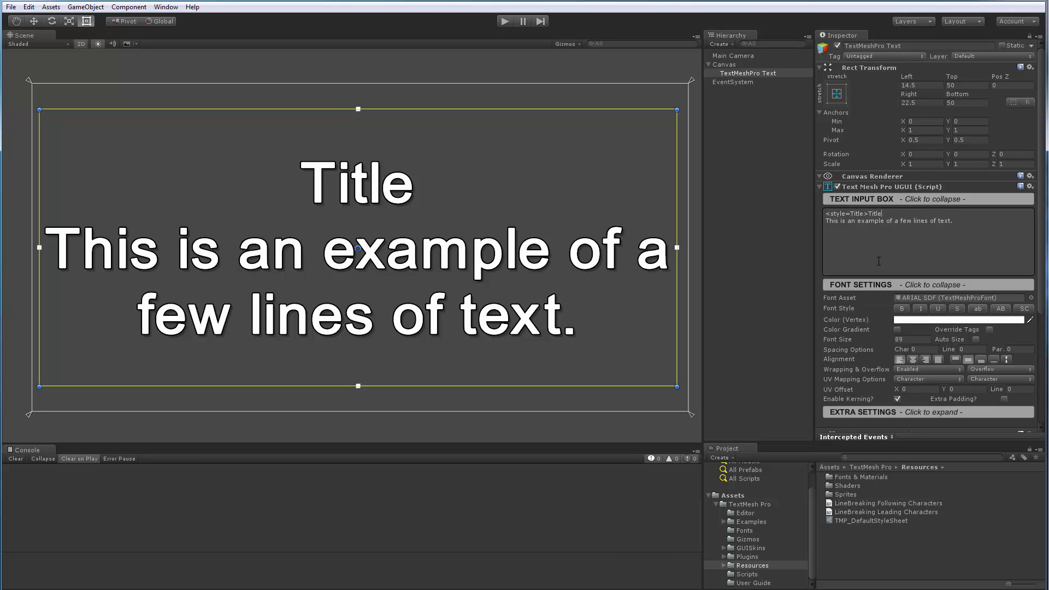
text(</st)
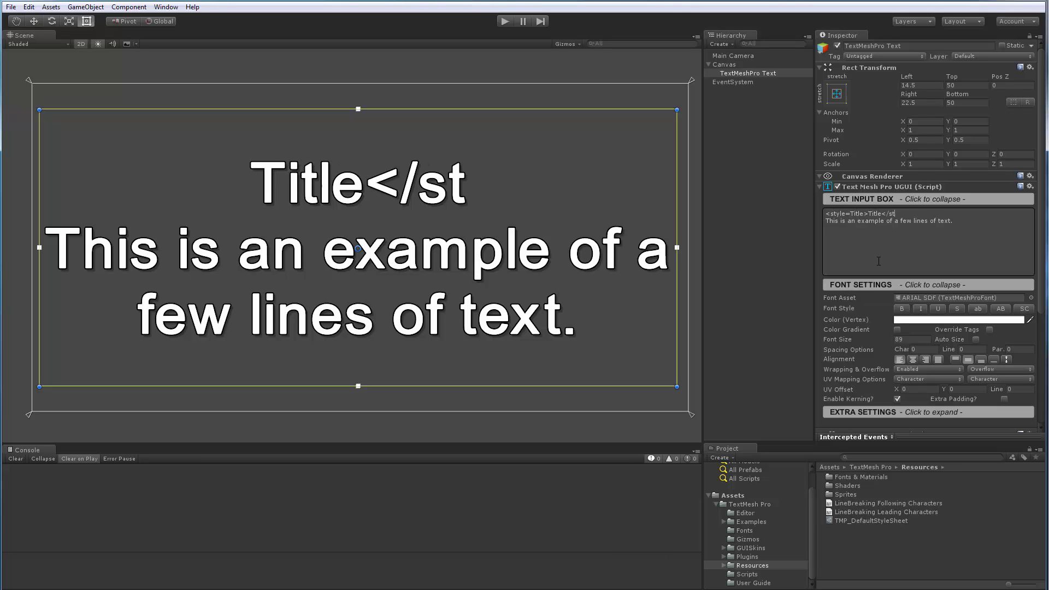
text(yle>)
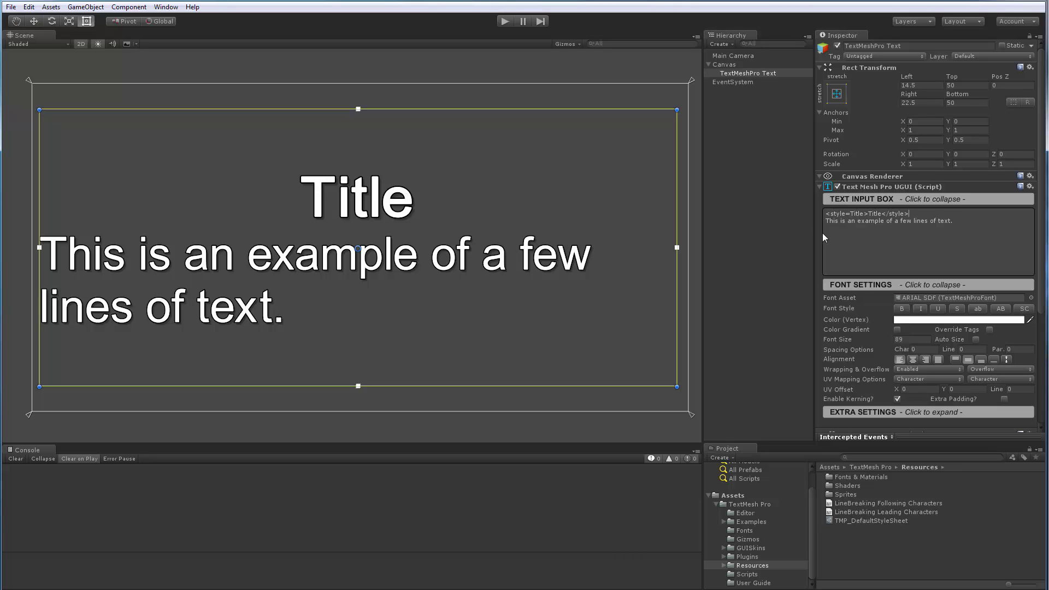
In TMP_DefaultStyleSheet, add <#80ff80> to the Title style's opening tags and </color> to its closing tags
click(858, 519)
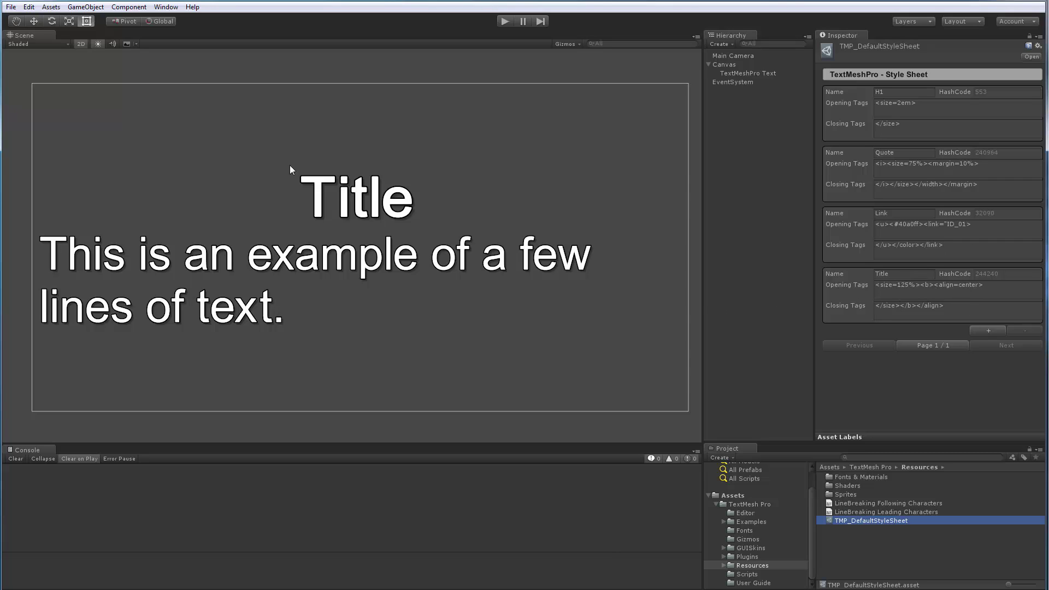
double_click(988, 284)
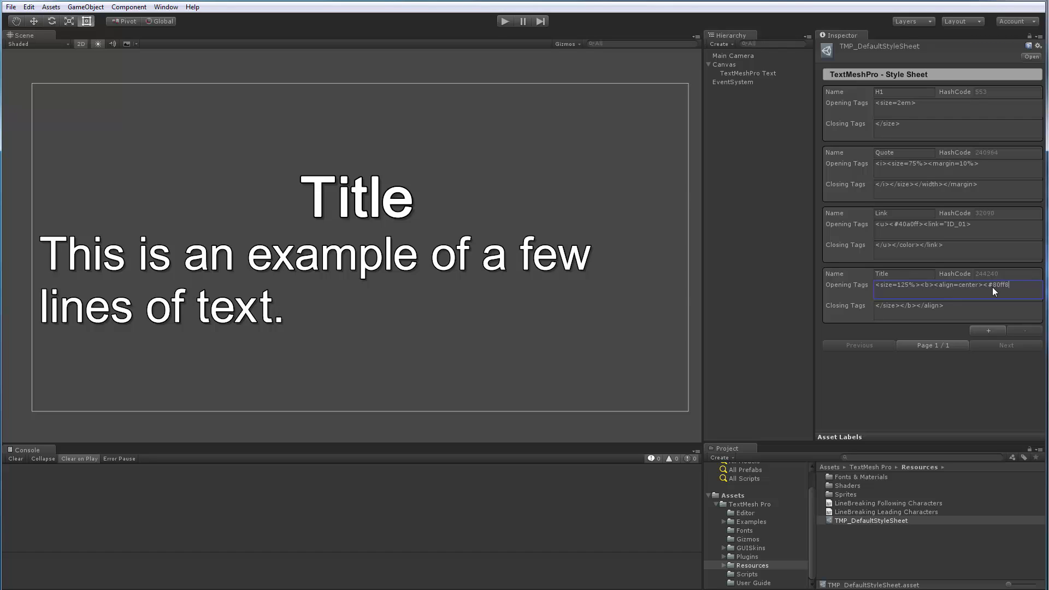
text(>)
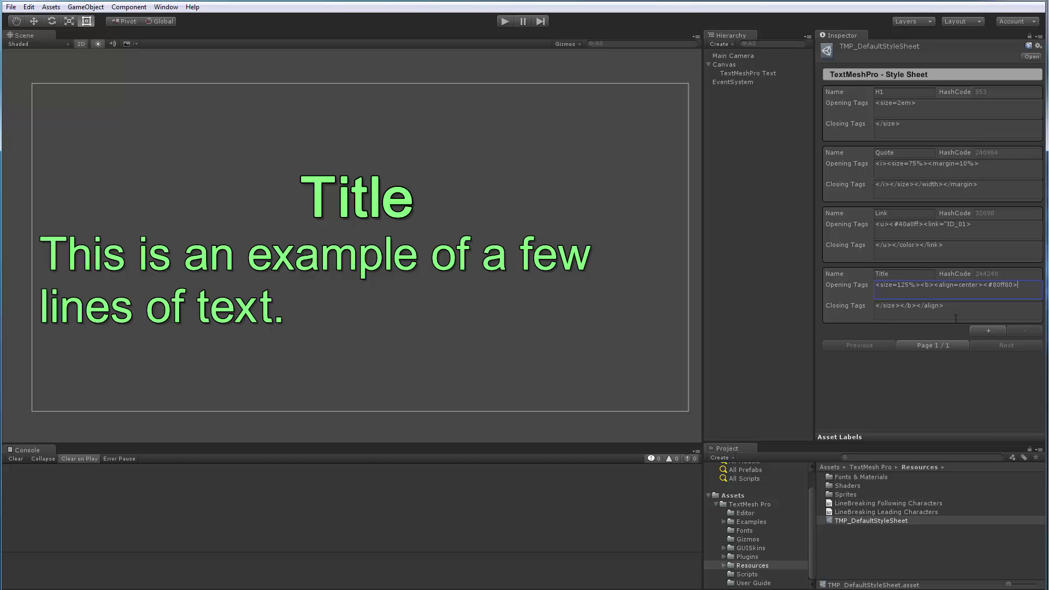
click(953, 306)
click(951, 307)
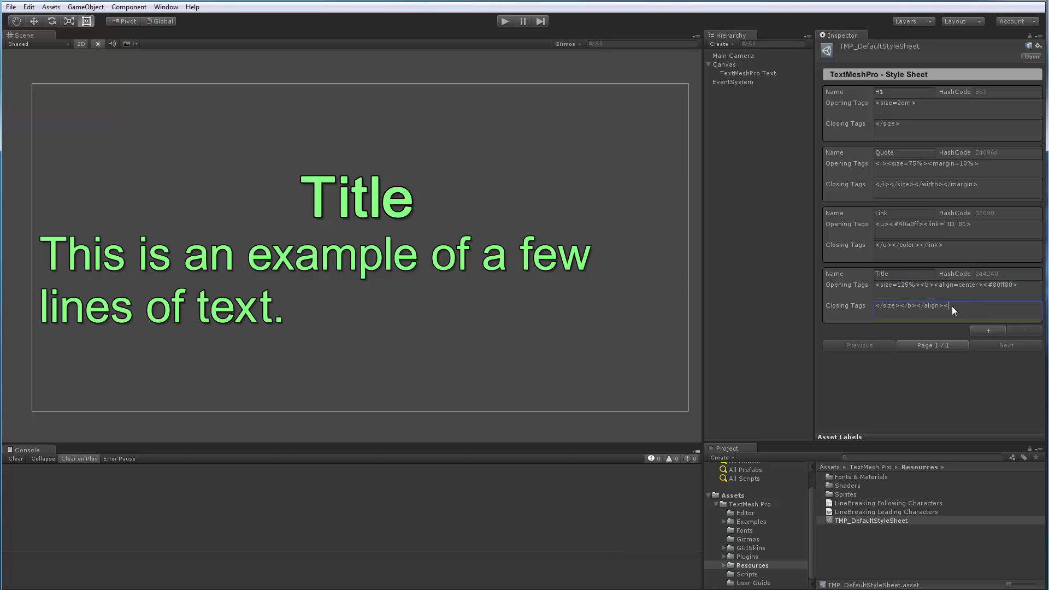
text(</color>)
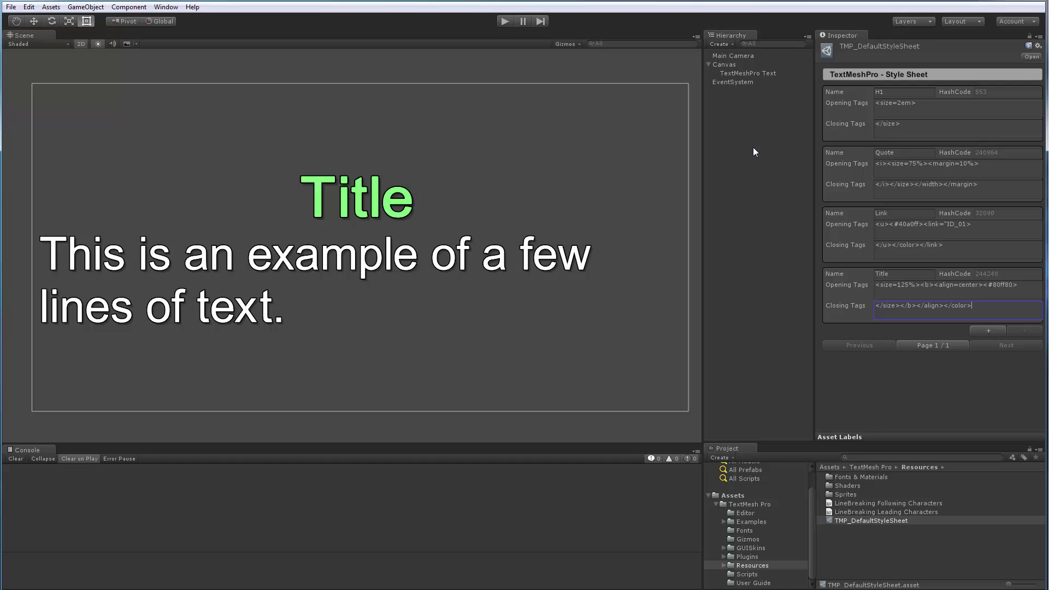
Deselect the style sheet and reselect the TextMeshPro Text object in the Hierarchy
click(734, 389)
click(740, 72)
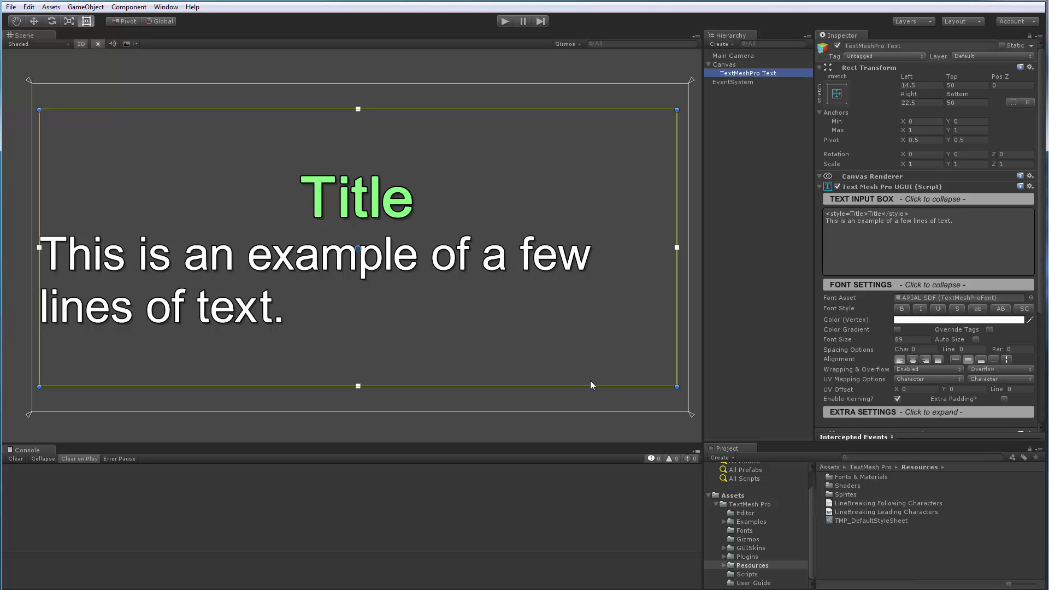